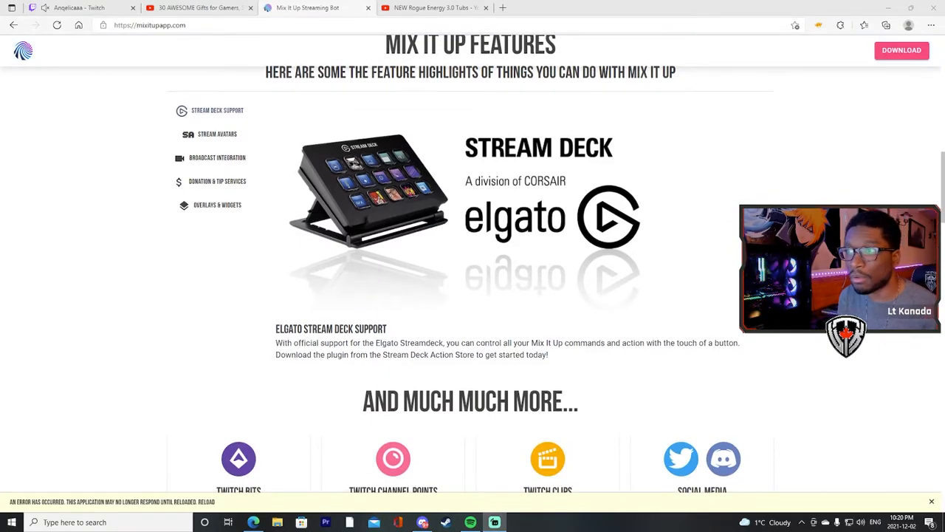
{"action": "scroll", "coordinate": [471, 296], "scroll_direction": "down", "scroll_amount": 4}
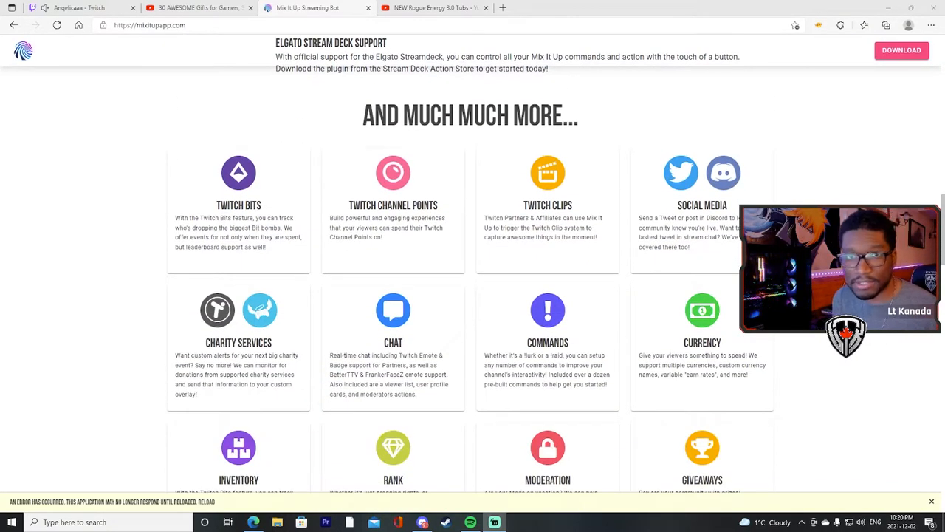
{"action": "scroll", "coordinate": [470, 295], "scroll_direction": "up", "scroll_amount": 15}
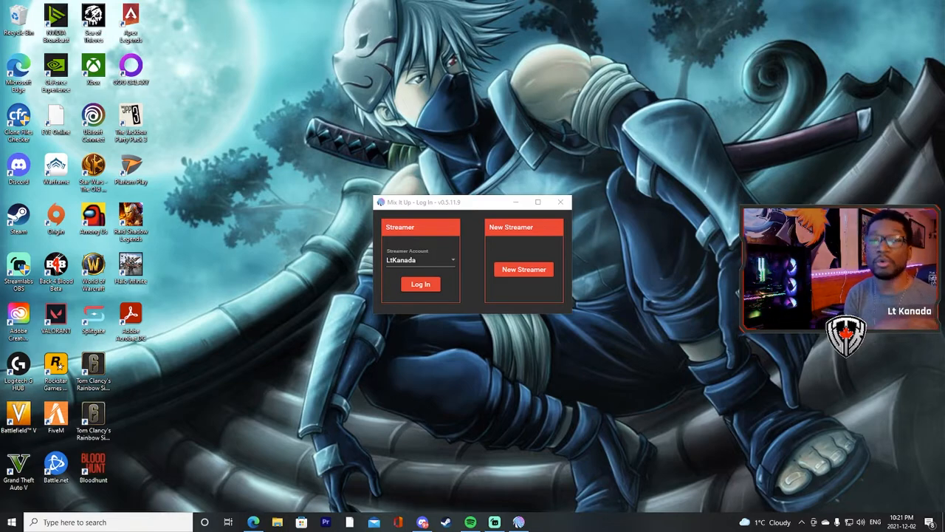
Log in with the existing streamer account and look through the sections of the main navigation.
{"action": "left_click", "coordinate": [421, 285]}
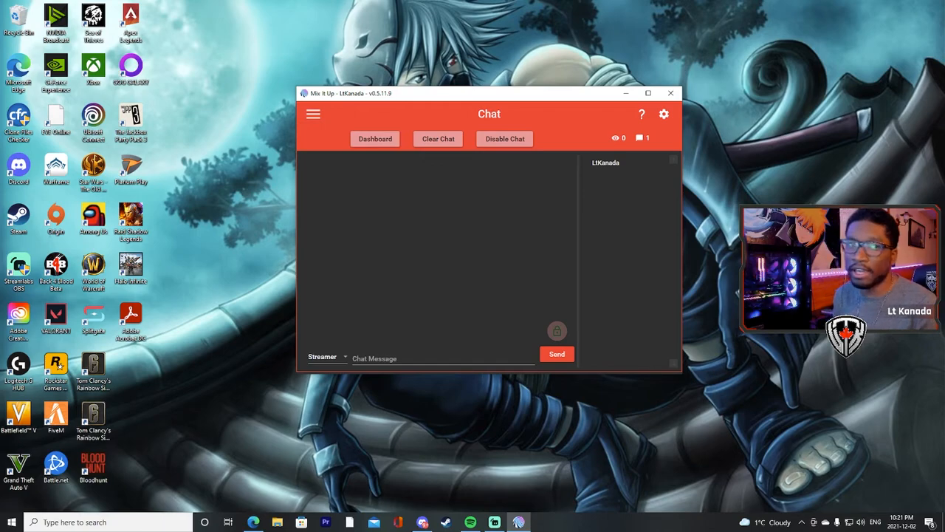
{"action": "left_click", "coordinate": [313, 114]}
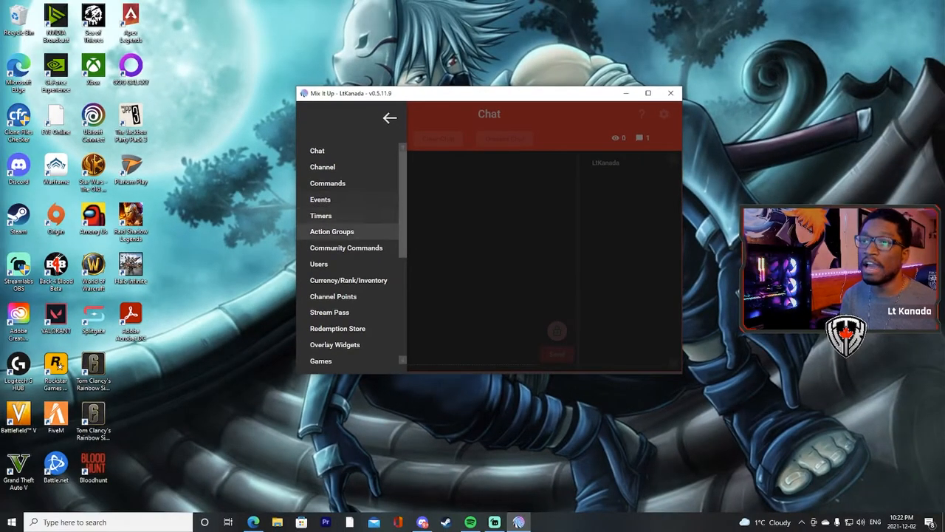
{"action": "scroll", "coordinate": [229, 258], "scroll_direction": "down", "scroll_amount": 1}
{"action": "scroll", "coordinate": [347, 241], "scroll_direction": "down", "scroll_amount": 3}
{"action": "scroll", "coordinate": [333, 297], "scroll_direction": "up", "scroll_amount": 4}
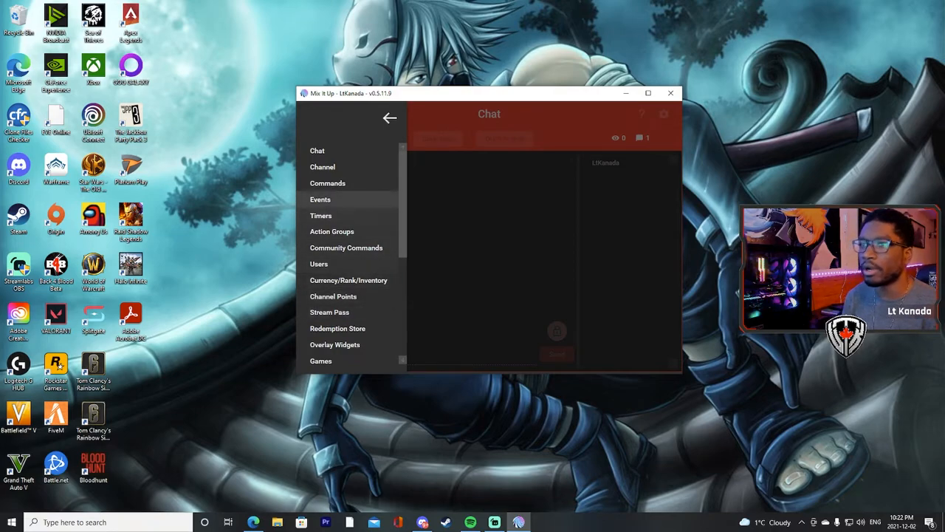
{"action": "scroll", "coordinate": [348, 183], "scroll_direction": "down", "scroll_amount": 2}
{"action": "scroll", "coordinate": [348, 255], "scroll_direction": "down", "scroll_amount": 4}
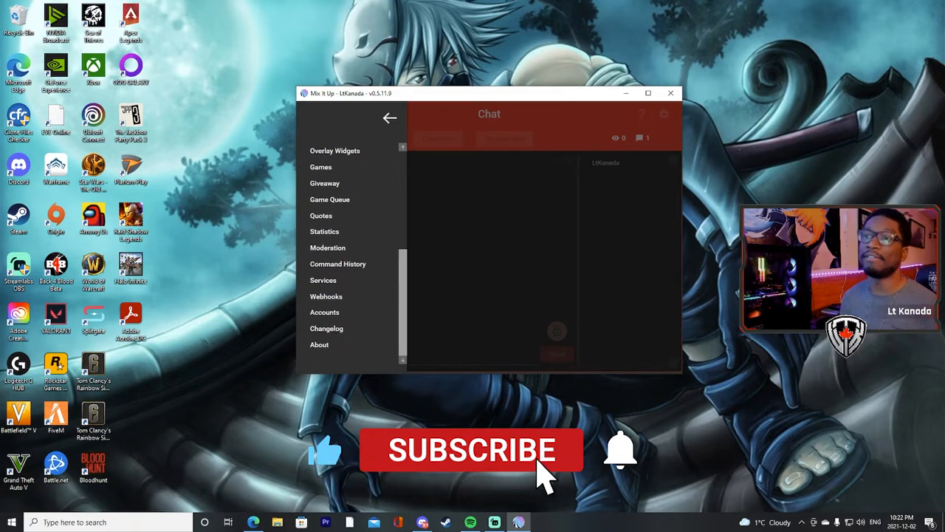
{"action": "scroll", "coordinate": [351, 254], "scroll_direction": "up", "scroll_amount": 6}
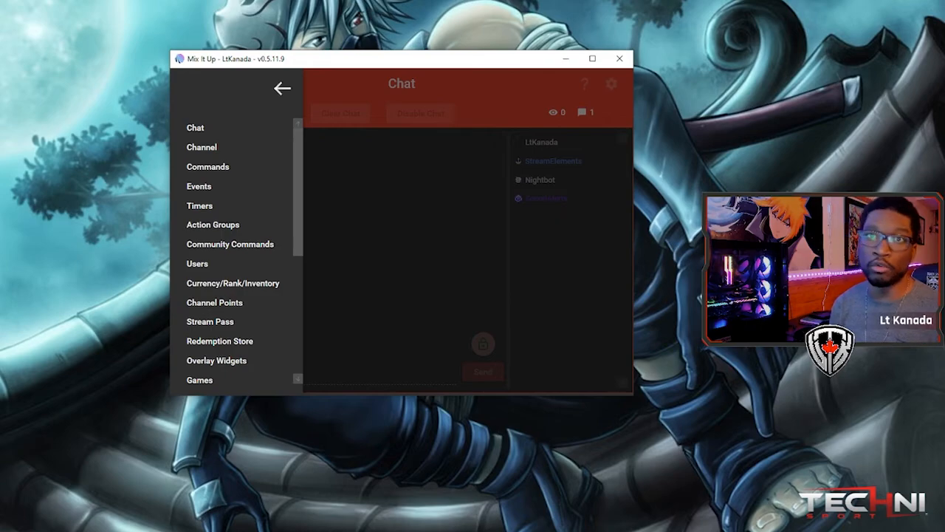
Open the Services page and review the integrations that can be connected.
{"action": "scroll", "coordinate": [347, 263], "scroll_direction": "down", "scroll_amount": 5}
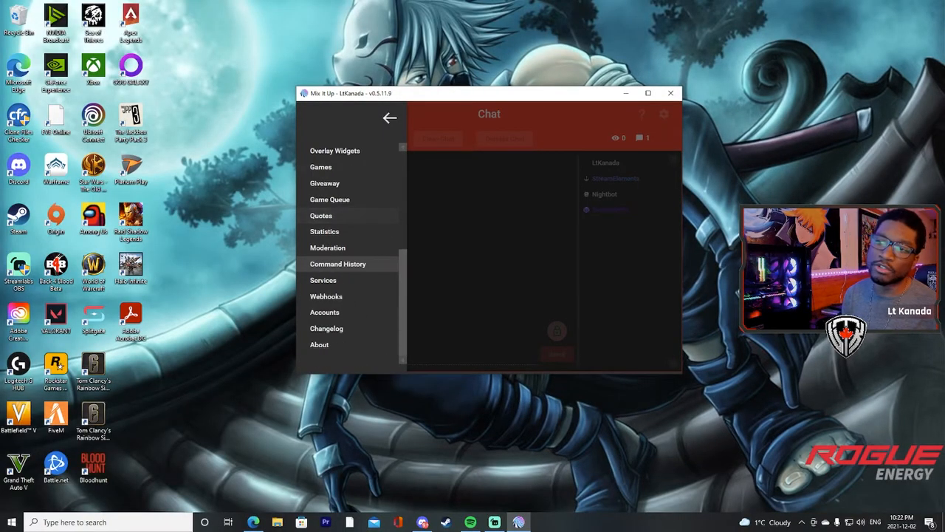
{"action": "left_click", "coordinate": [323, 280]}
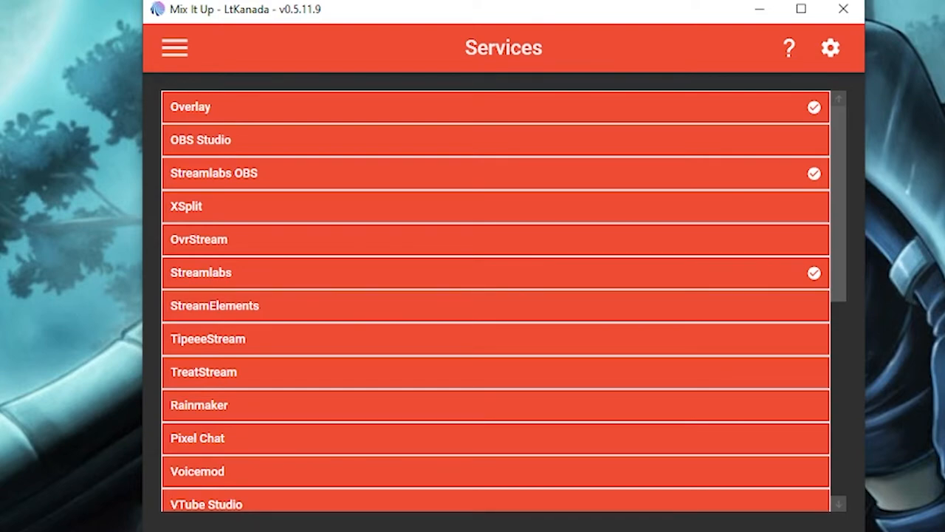
{"action": "scroll", "coordinate": [497, 301], "scroll_direction": "down", "scroll_amount": 4}
{"action": "scroll", "coordinate": [496, 301], "scroll_direction": "up", "scroll_amount": 4}
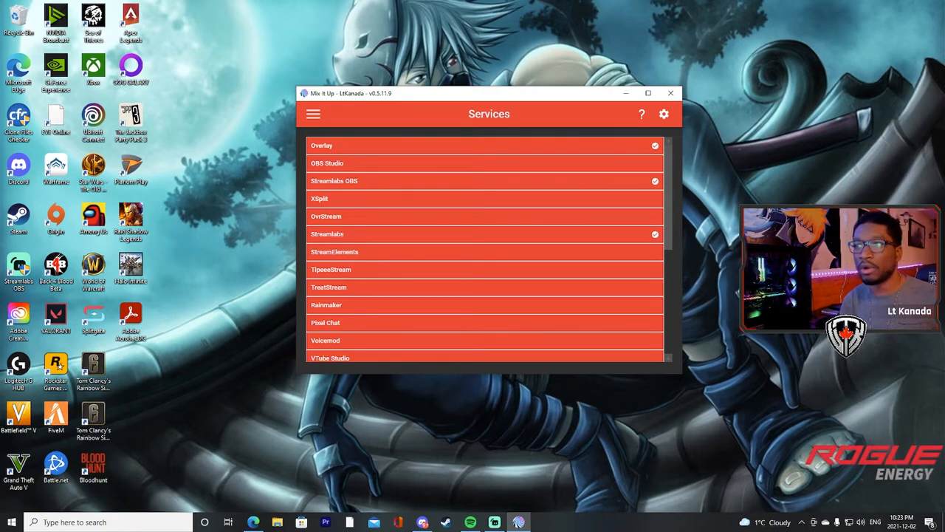
{"action": "scroll", "coordinate": [484, 250], "scroll_direction": "down", "scroll_amount": 5}
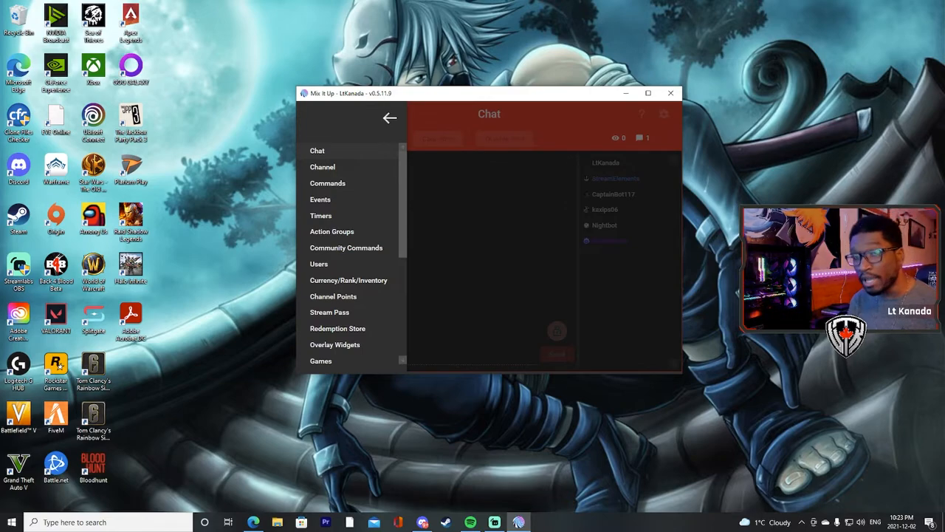
Open the command of the Twitch Channel Followed event for editing from the Events page.
{"action": "left_click", "coordinate": [321, 200]}
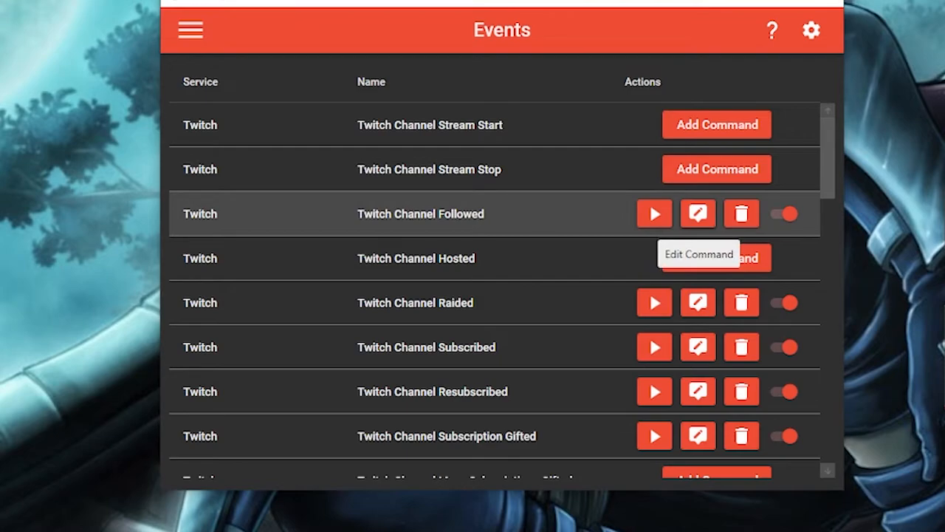
{"action": "left_click", "coordinate": [698, 213]}
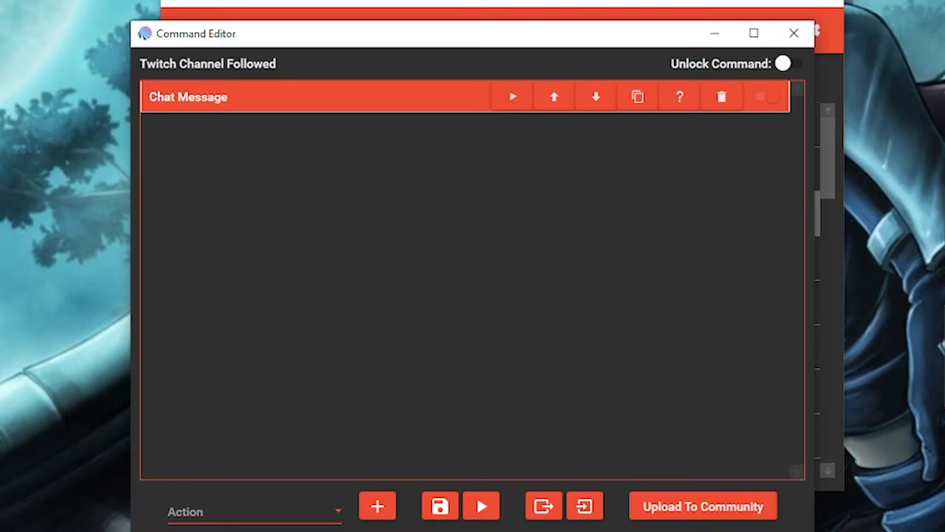
Look through the action types available for the follow command, from Chat Message to Web Request.
{"action": "left_click", "coordinate": [254, 511]}
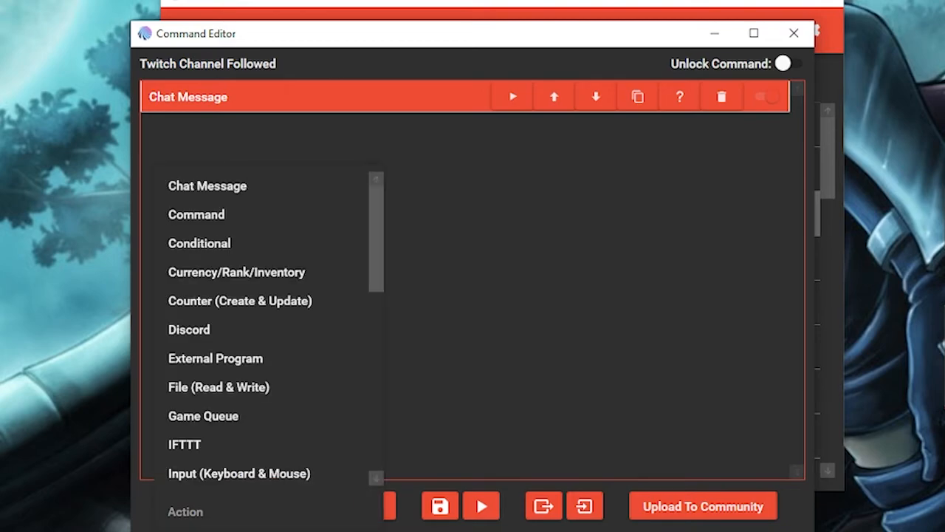
{"action": "scroll", "coordinate": [262, 258], "scroll_direction": "down", "scroll_amount": 2}
{"action": "scroll", "coordinate": [261, 272], "scroll_direction": "up", "scroll_amount": 2}
{"action": "scroll", "coordinate": [261, 302], "scroll_direction": "down", "scroll_amount": 6}
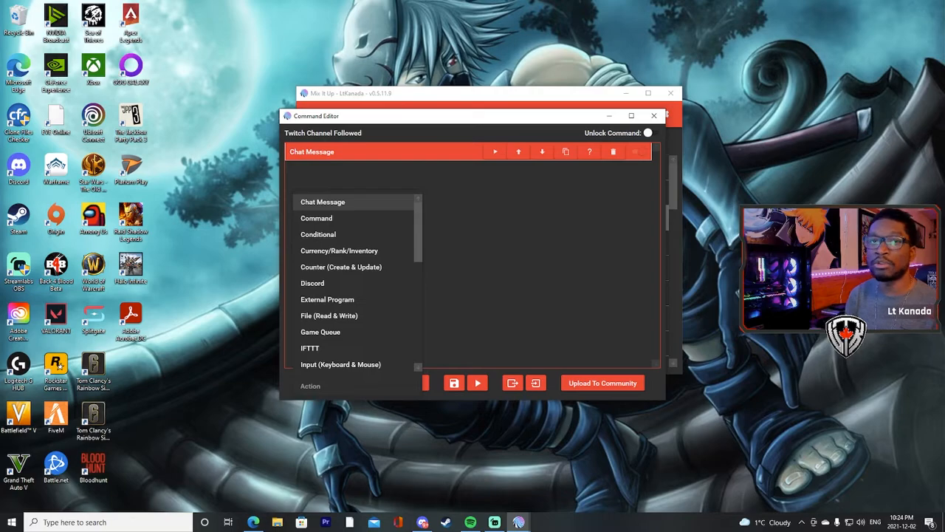
{"action": "scroll", "coordinate": [347, 259], "scroll_direction": "down", "scroll_amount": 2}
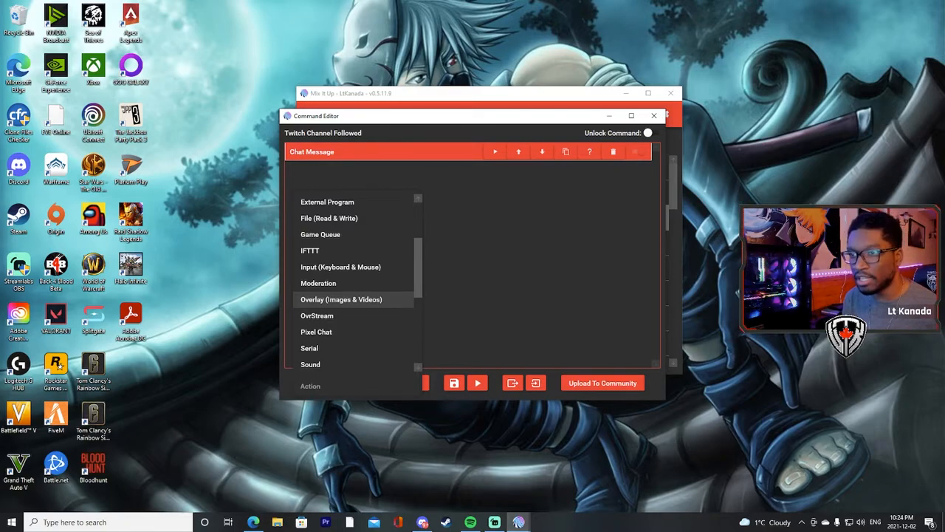
{"action": "scroll", "coordinate": [347, 299], "scroll_direction": "down", "scroll_amount": 1}
{"action": "scroll", "coordinate": [347, 331], "scroll_direction": "down", "scroll_amount": 2}
{"action": "scroll", "coordinate": [347, 332], "scroll_direction": "up", "scroll_amount": 1}
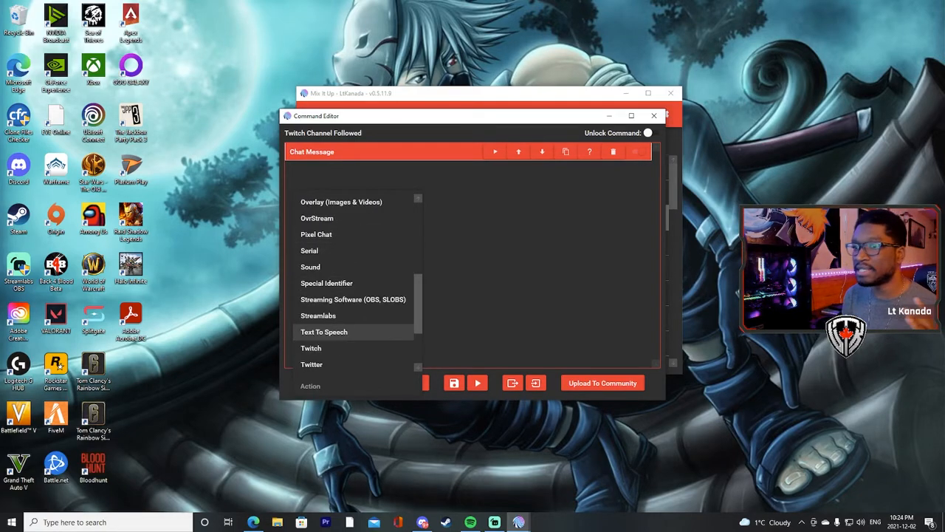
{"action": "scroll", "coordinate": [347, 332], "scroll_direction": "down", "scroll_amount": 2}
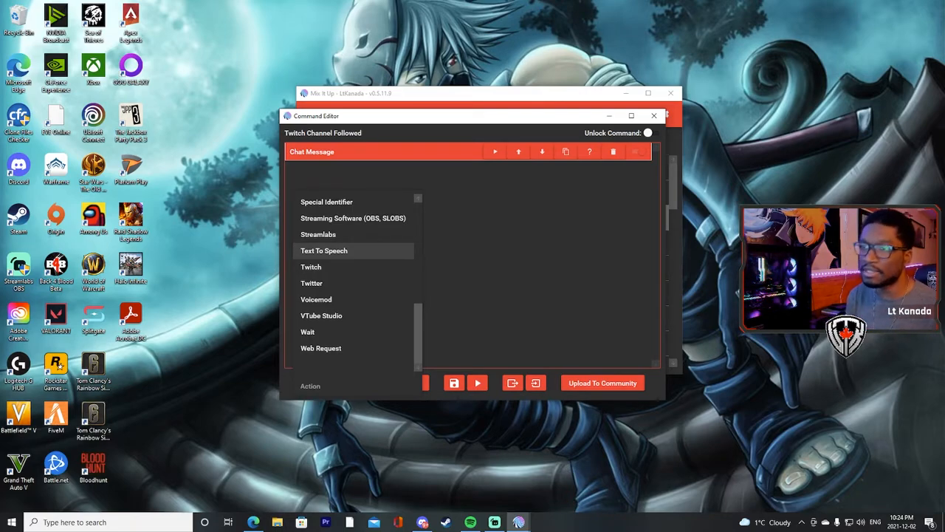
{"action": "scroll", "coordinate": [347, 251], "scroll_direction": "up", "scroll_amount": 6}
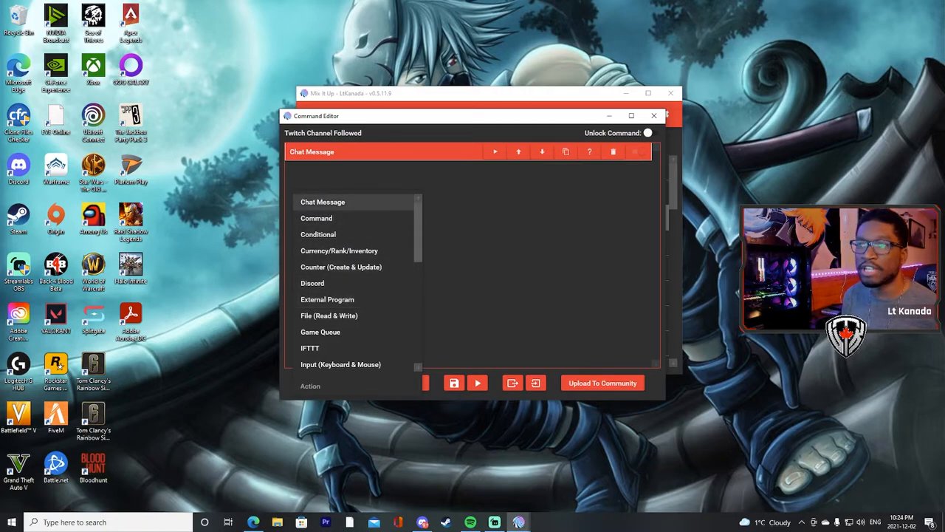
{"action": "left_click", "coordinate": [322, 202]}
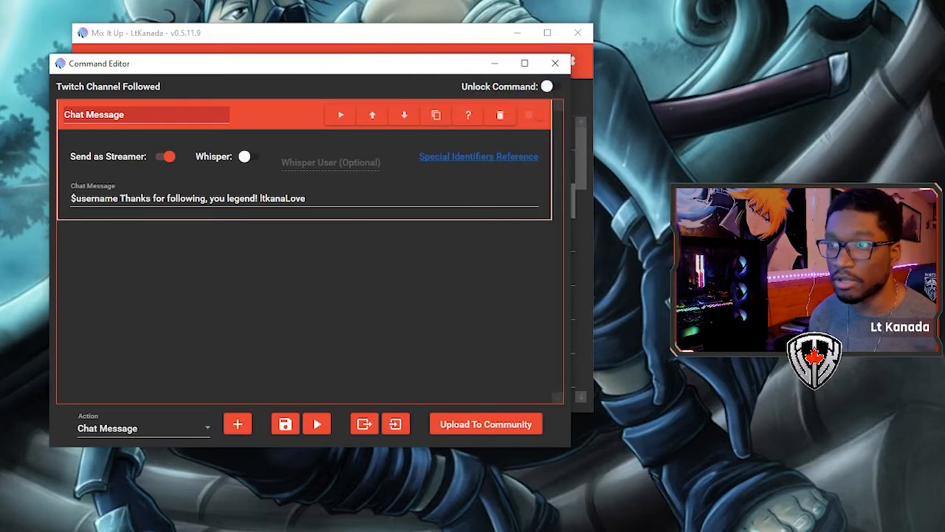
Collapse the existing chat message action and add a Sound action to the Twitch Channel Followed command.
{"action": "left_click", "coordinate": [277, 115]}
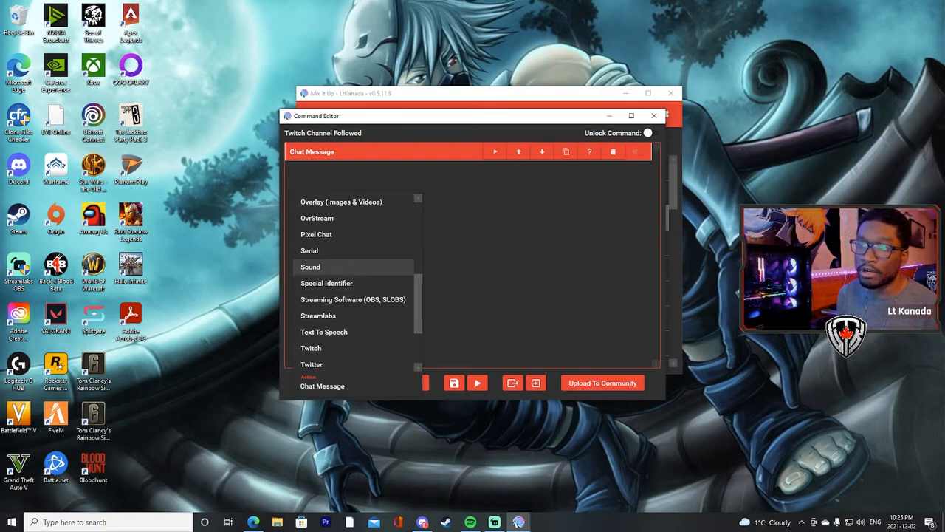
{"action": "left_click", "coordinate": [347, 266]}
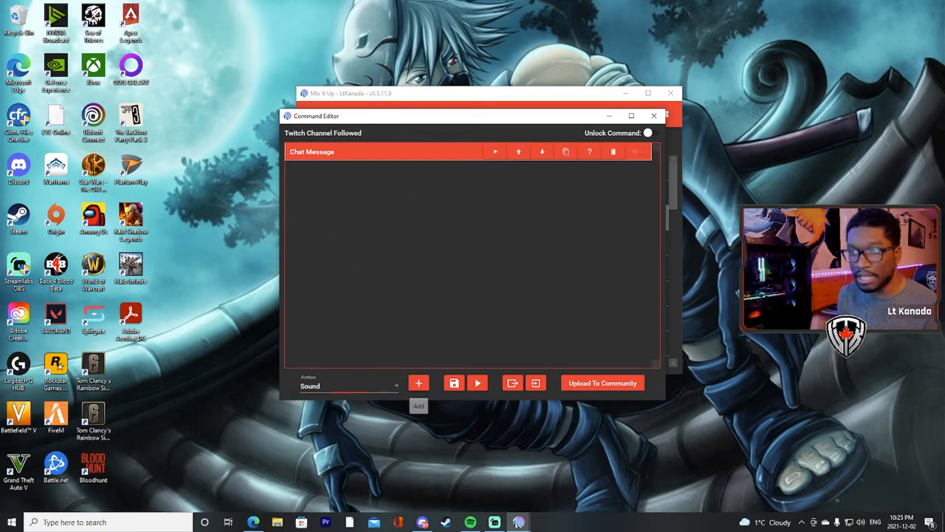
{"action": "left_click", "coordinate": [419, 382]}
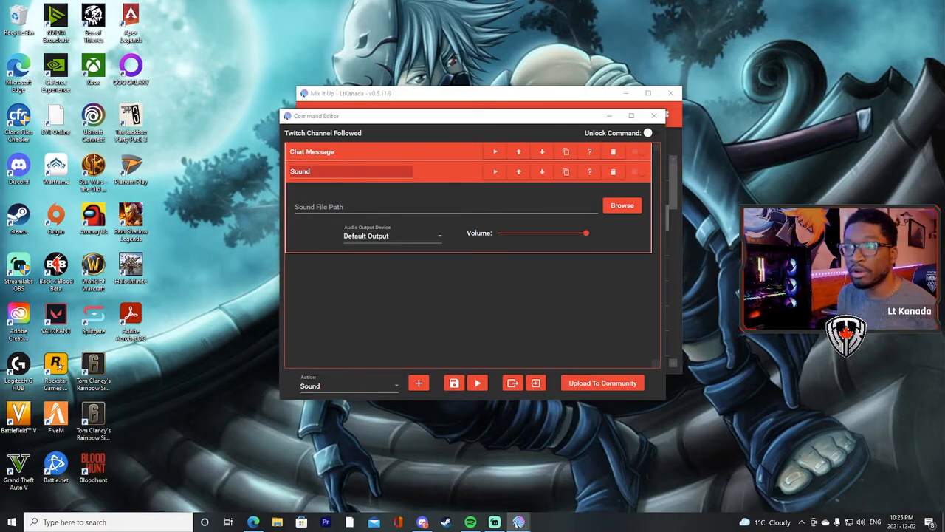
Set the Sound action's file to Quack Sound Effect from the Meme sounds folder in Music, keeping the volume at maximum.
{"action": "left_click", "coordinate": [622, 205]}
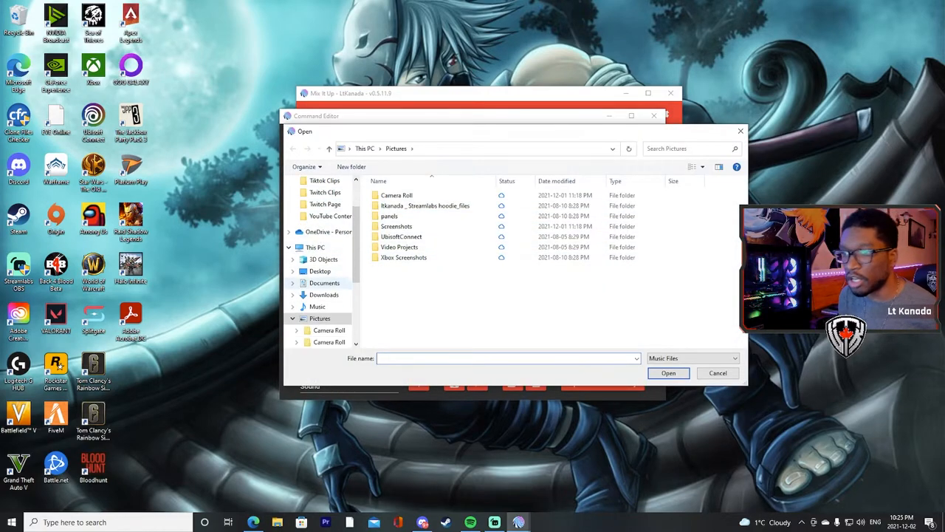
{"action": "scroll", "coordinate": [323, 293], "scroll_direction": "down", "scroll_amount": 1}
{"action": "left_click", "coordinate": [318, 283]}
{"action": "scroll", "coordinate": [428, 262], "scroll_direction": "down", "scroll_amount": 1}
{"action": "scroll", "coordinate": [406, 280], "scroll_direction": "up", "scroll_amount": 1}
{"action": "scroll", "coordinate": [406, 280], "scroll_direction": "down", "scroll_amount": 1}
{"action": "scroll", "coordinate": [408, 296], "scroll_direction": "up", "scroll_amount": 1}
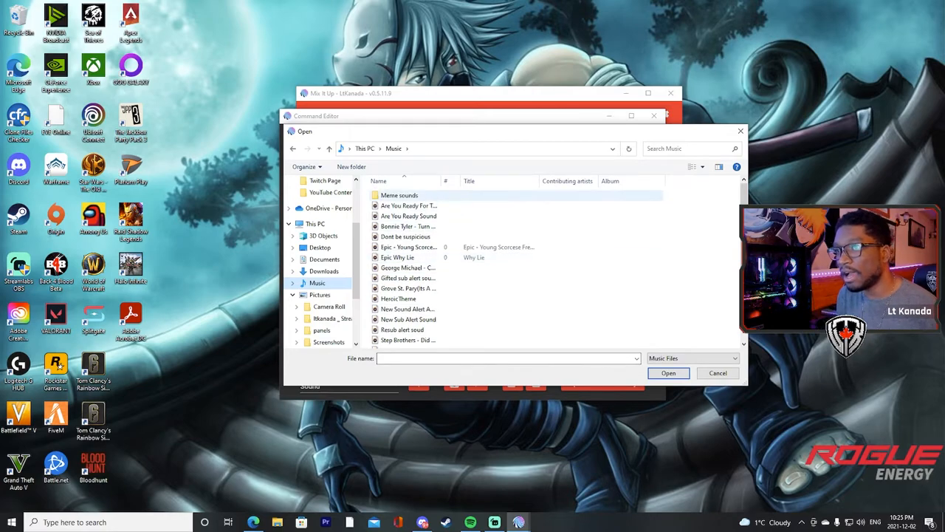
{"action": "double_click", "coordinate": [399, 195]}
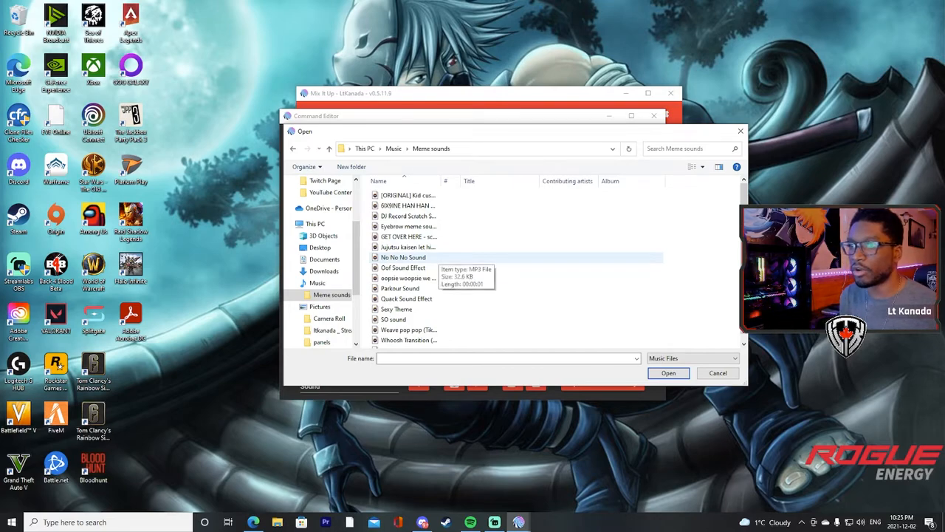
{"action": "double_click", "coordinate": [407, 299]}
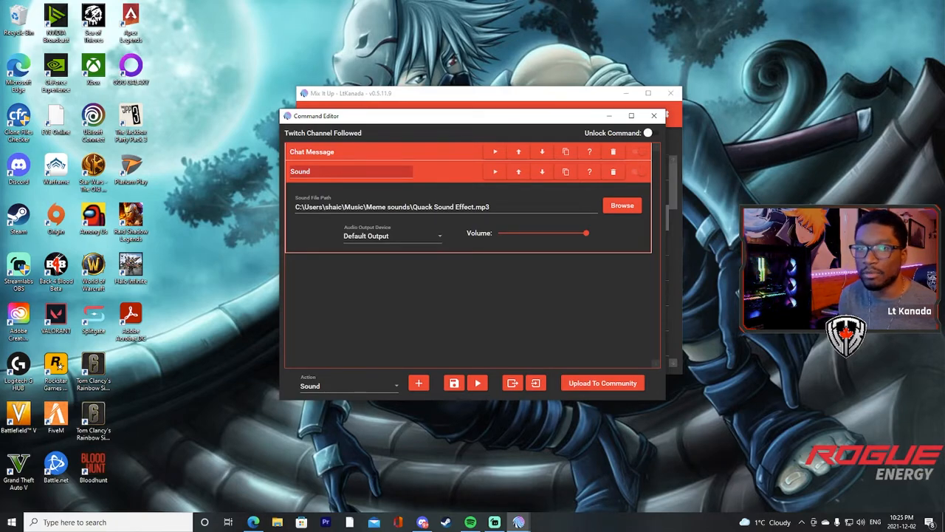
{"action": "mouse_move", "coordinate": [585, 232]}
{"action": "left_mouse_down"}
{"action": "mouse_move", "coordinate": [533, 232]}
{"action": "mouse_move", "coordinate": [586, 233]}
{"action": "left_mouse_up"}
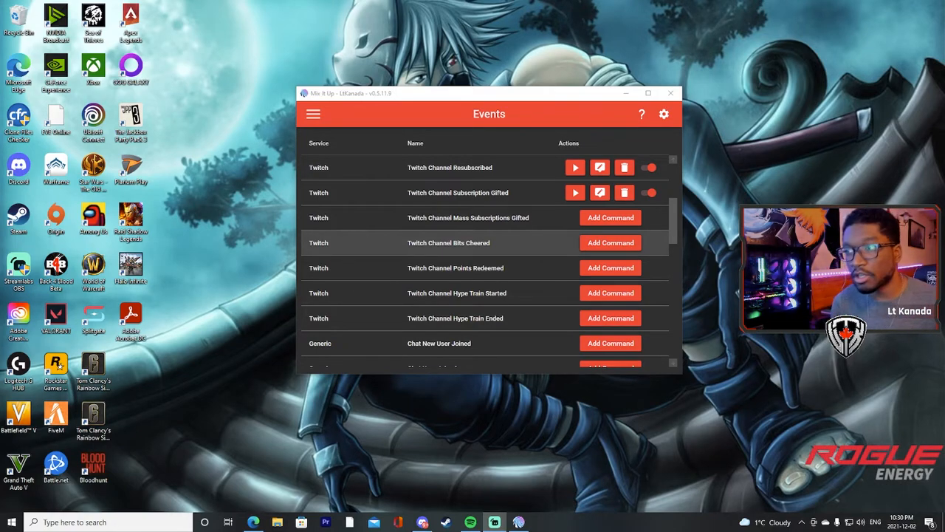
Create a command for the Twitch Channel Bits Cheered event and add a Chat Message action to it.
{"action": "left_click", "coordinate": [611, 242]}
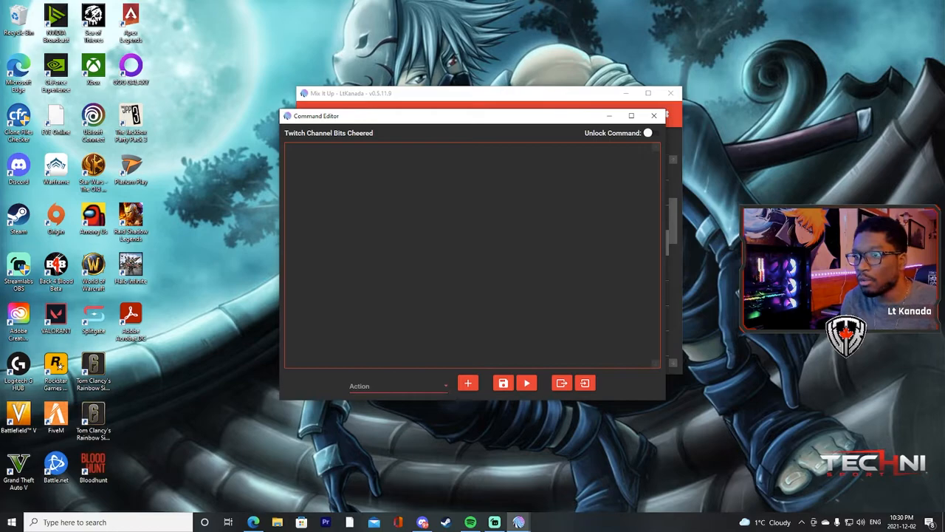
{"action": "left_click", "coordinate": [397, 385]}
{"action": "scroll", "coordinate": [407, 281], "scroll_direction": "down", "scroll_amount": 3}
{"action": "scroll", "coordinate": [406, 280], "scroll_direction": "up", "scroll_amount": 3}
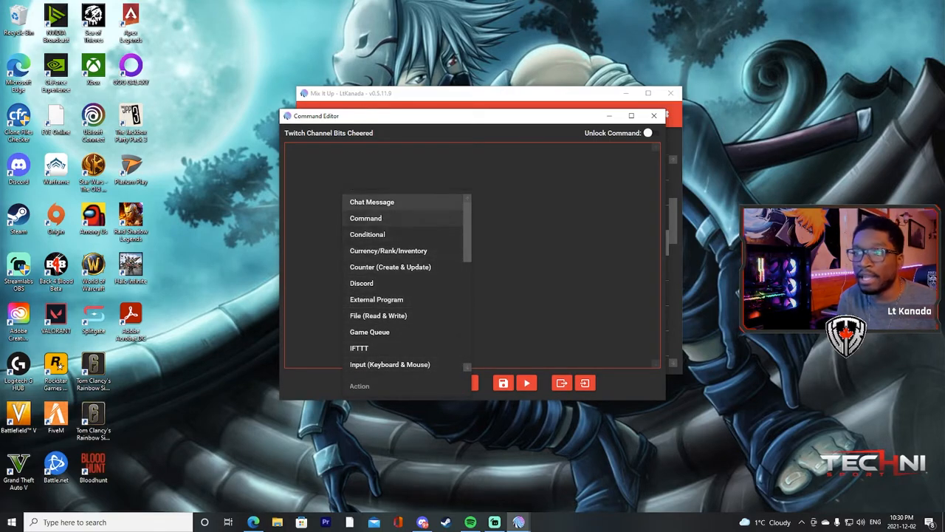
{"action": "left_click", "coordinate": [372, 203]}
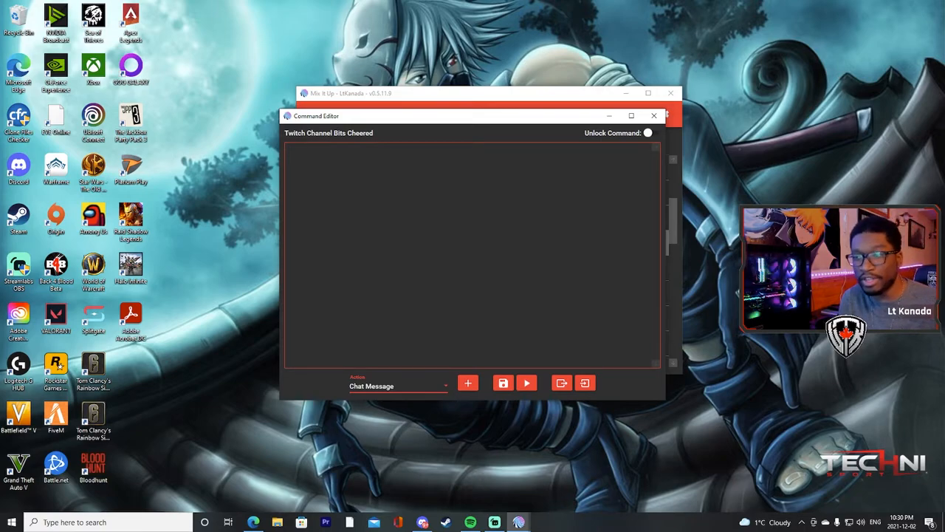
{"action": "left_click", "coordinate": [467, 383]}
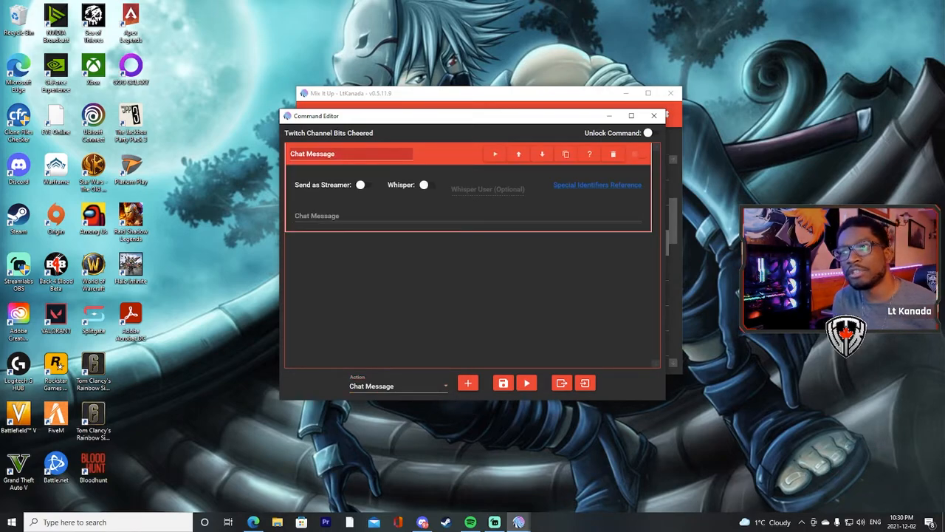
Set the chat message to send as streamer with the text "$username Thank you so much for the bitties!!" and save the command.
{"action": "left_click", "coordinate": [362, 185]}
{"action": "left_click", "coordinate": [467, 216]}
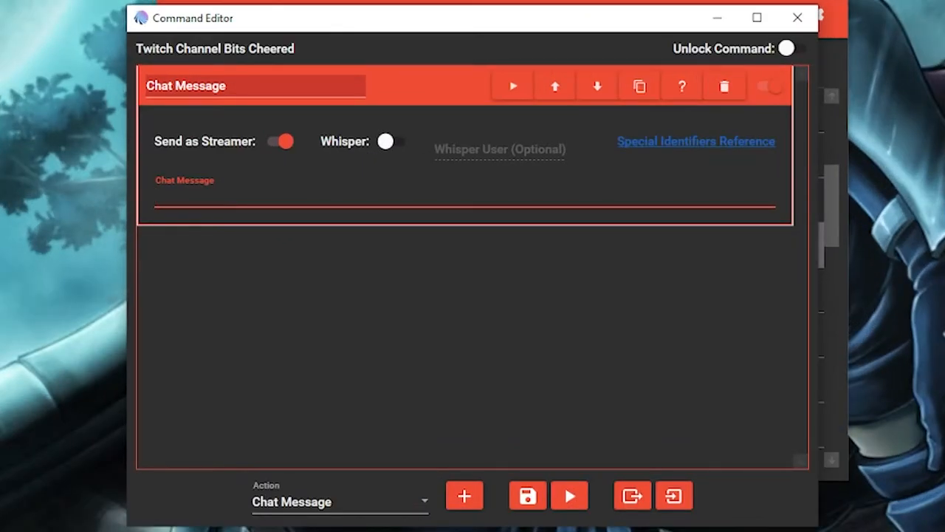
{"action": "type", "text": "$username Thabn"}
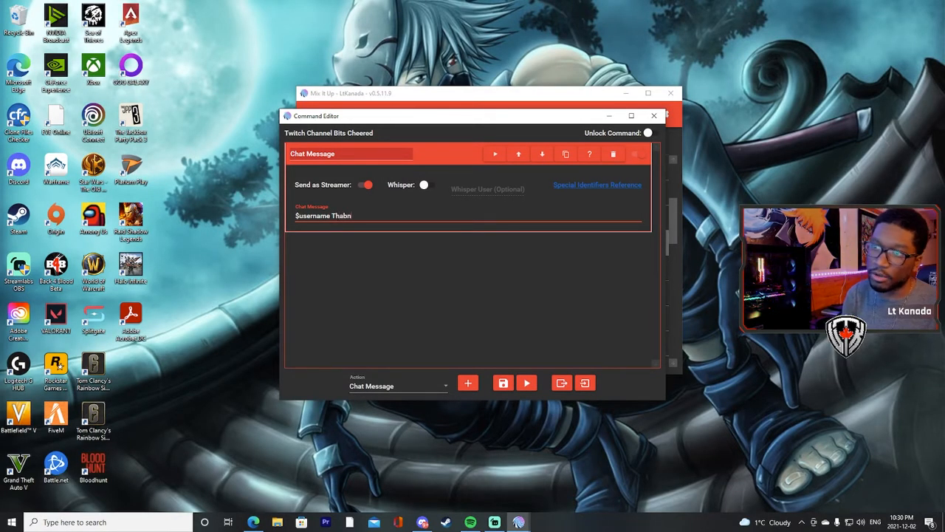
{"action": "key", "text": "BackSpace"}
{"action": "key", "text": "BackSpace"}
{"action": "type", "text": "nk you so much"}
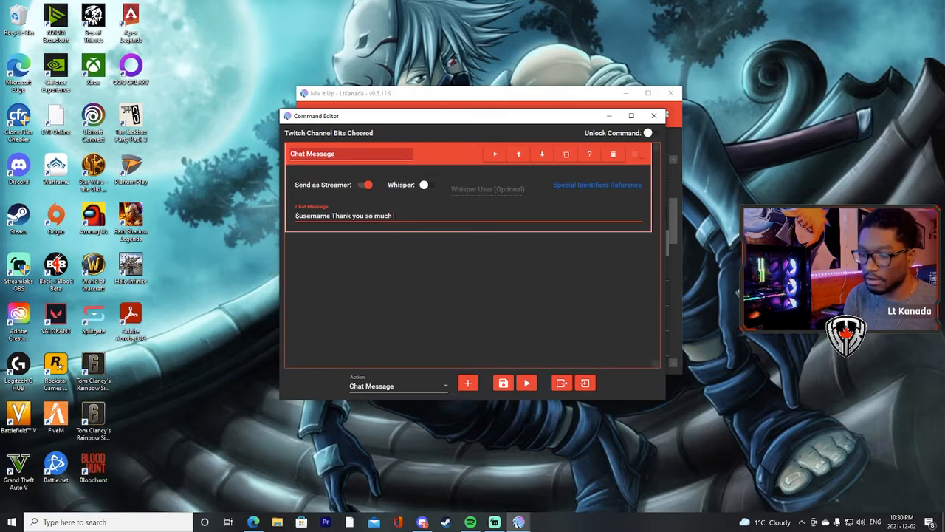
{"action": "type", "text": " for the bitties!!"}
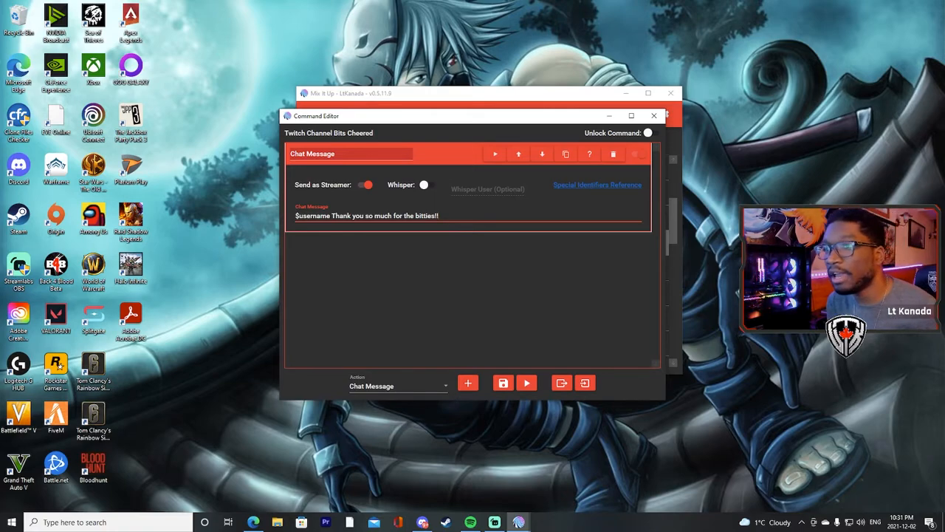
{"action": "left_click", "coordinate": [504, 383]}
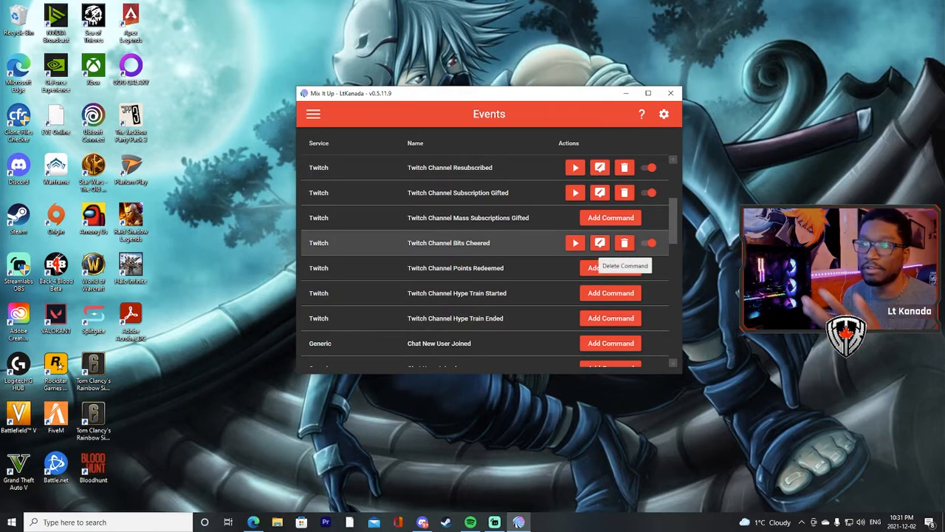
Reopen the Twitch Channel Bits Cheered command and add a Sound action below its chat message.
{"action": "left_click", "coordinate": [599, 242]}
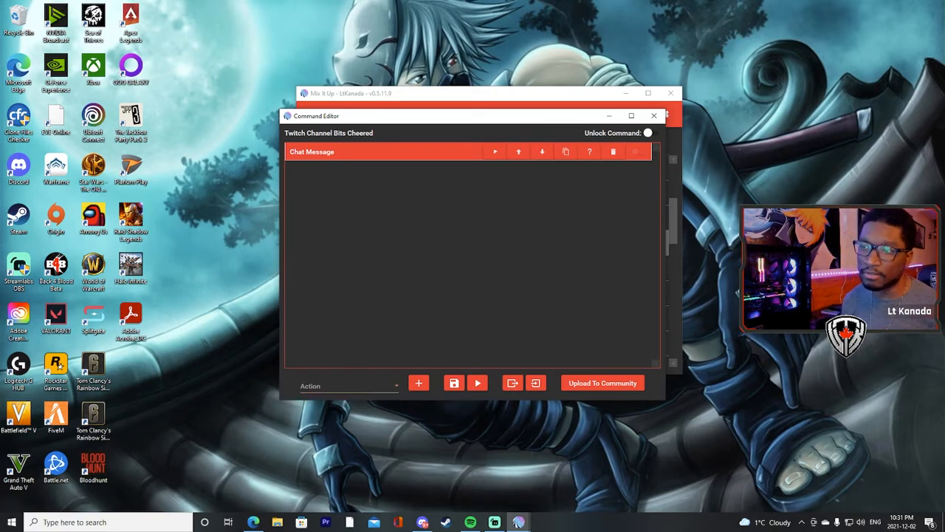
{"action": "left_click", "coordinate": [369, 151]}
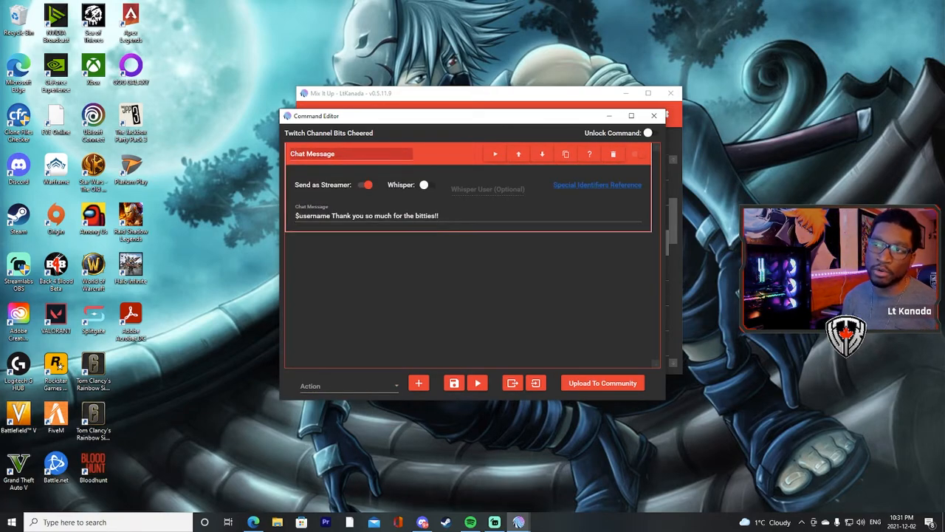
{"action": "left_click", "coordinate": [369, 151]}
{"action": "left_click", "coordinate": [347, 385]}
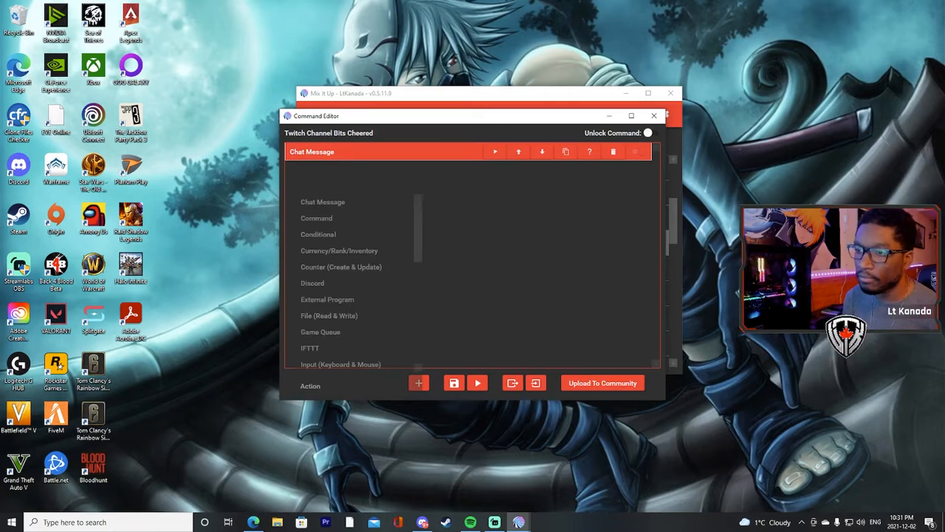
{"action": "scroll", "coordinate": [355, 295], "scroll_direction": "down", "scroll_amount": 10}
{"action": "scroll", "coordinate": [354, 310], "scroll_direction": "up", "scroll_amount": 4}
{"action": "scroll", "coordinate": [347, 315], "scroll_direction": "down", "scroll_amount": 1}
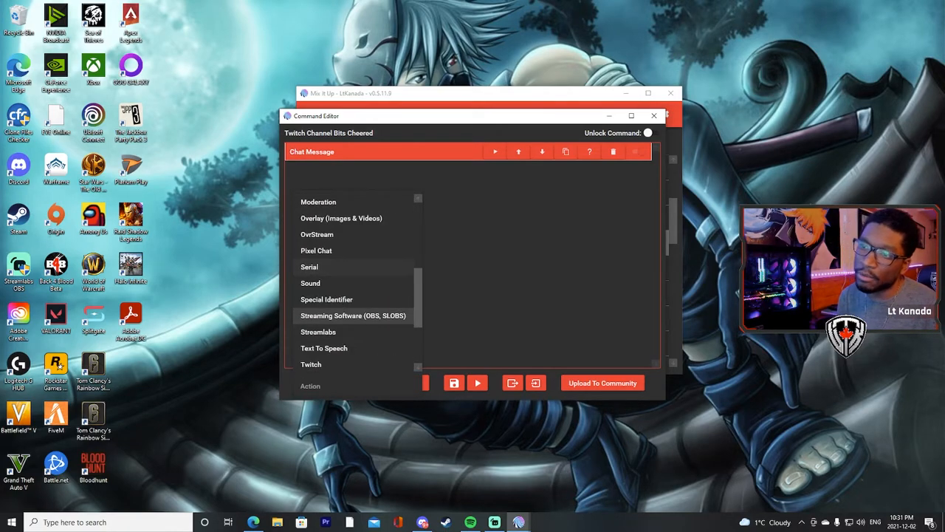
{"action": "left_click", "coordinate": [332, 281]}
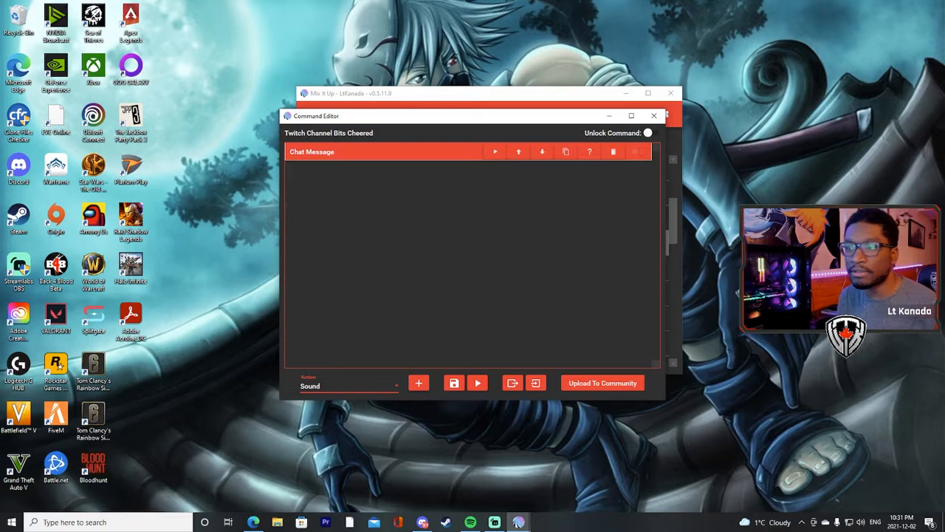
{"action": "left_click", "coordinate": [418, 383]}
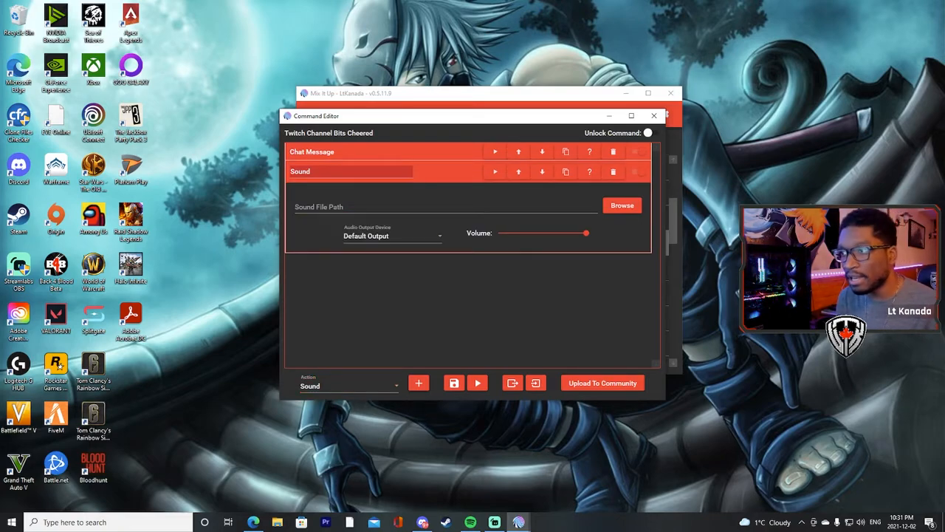
Set the Sound action's file to Yeet sound effect from the Meme sounds folder and lower its volume slightly.
{"action": "left_click", "coordinate": [622, 206]}
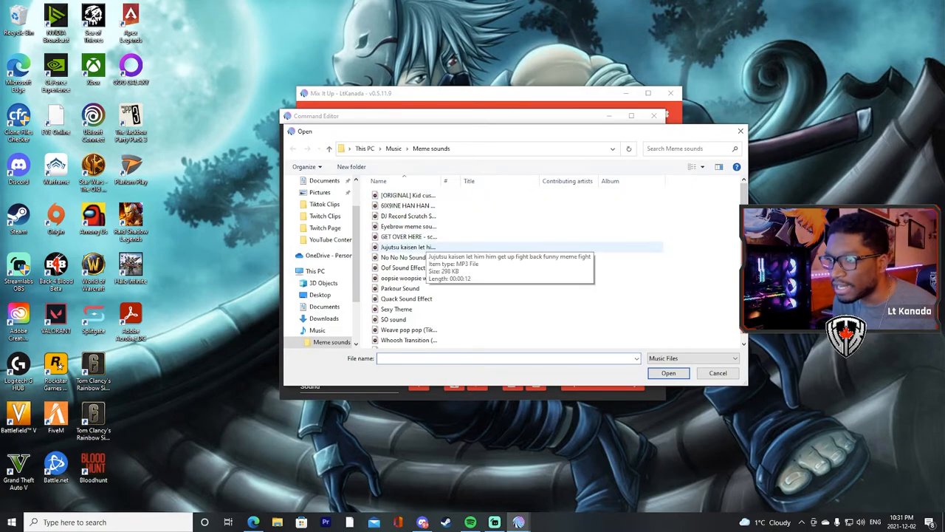
{"action": "scroll", "coordinate": [443, 270], "scroll_direction": "down", "scroll_amount": 1}
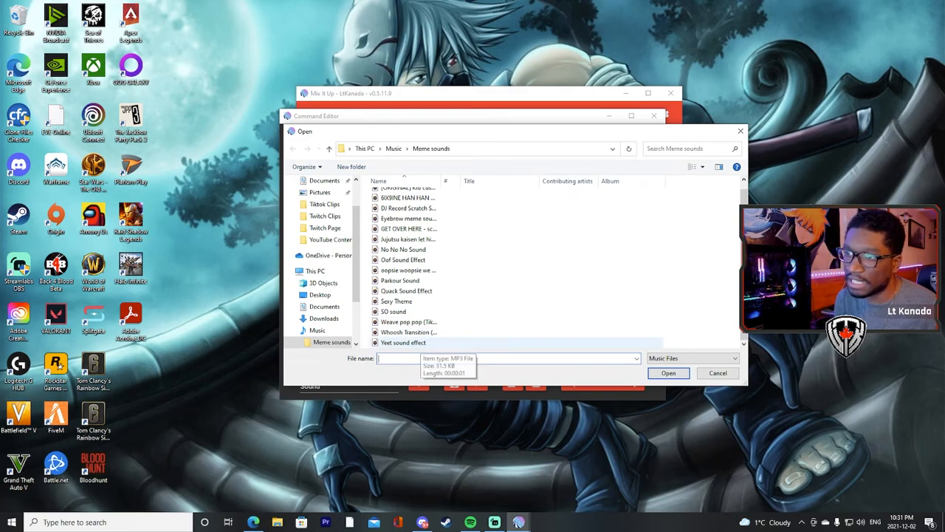
{"action": "double_click", "coordinate": [406, 342]}
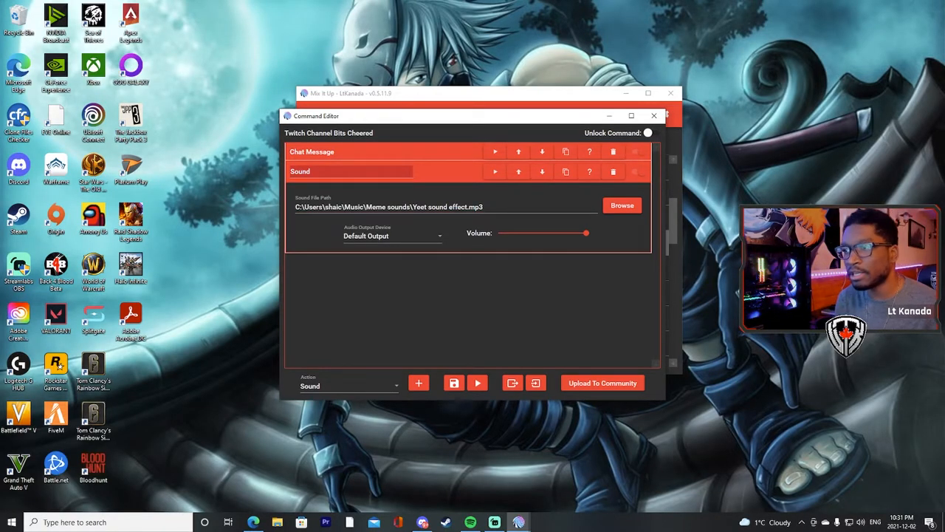
{"action": "mouse_move", "coordinate": [585, 233]}
{"action": "left_mouse_down"}
{"action": "mouse_move", "coordinate": [524, 233]}
{"action": "mouse_move", "coordinate": [586, 233]}
{"action": "mouse_move", "coordinate": [569, 232]}
{"action": "left_mouse_up"}
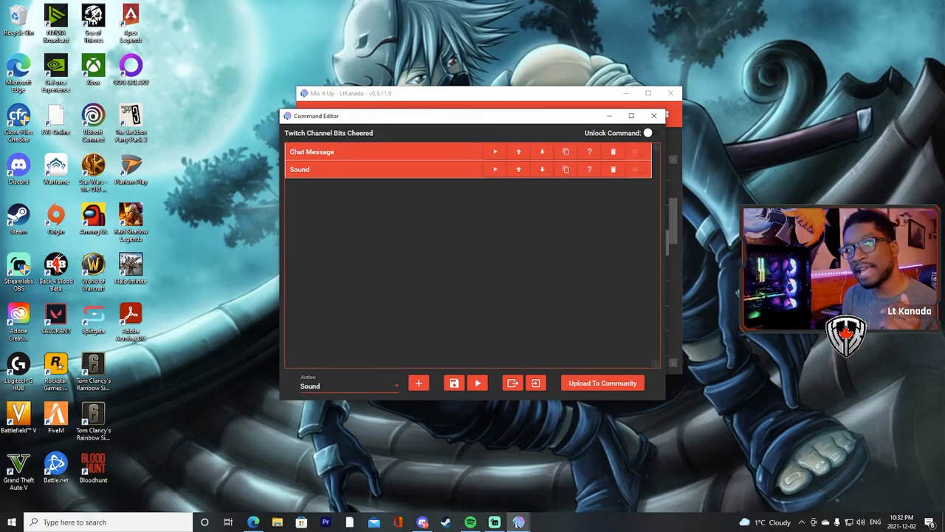
Add an Overlay (Images & Videos) action to the Bits Cheered command and set its overlay type to Image.
{"action": "left_click", "coordinate": [348, 386]}
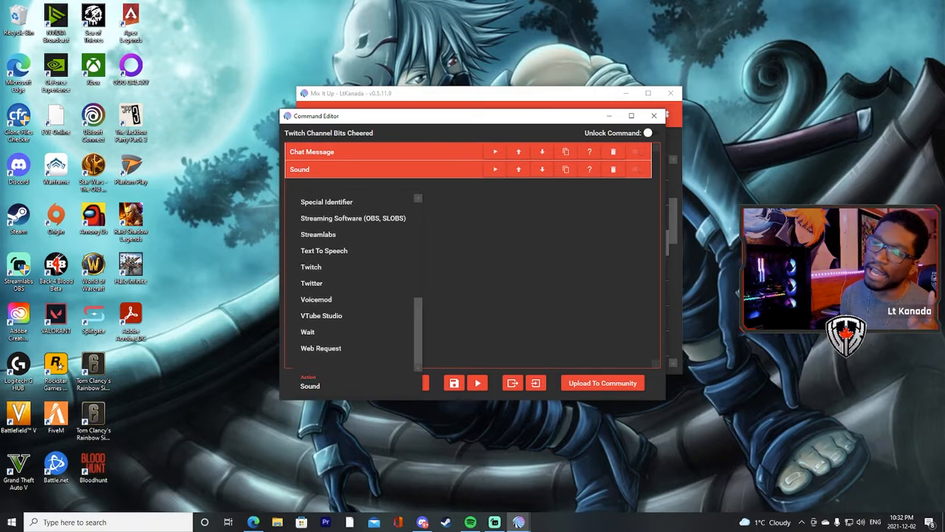
{"action": "scroll", "coordinate": [259, 354], "scroll_direction": "up", "scroll_amount": 10}
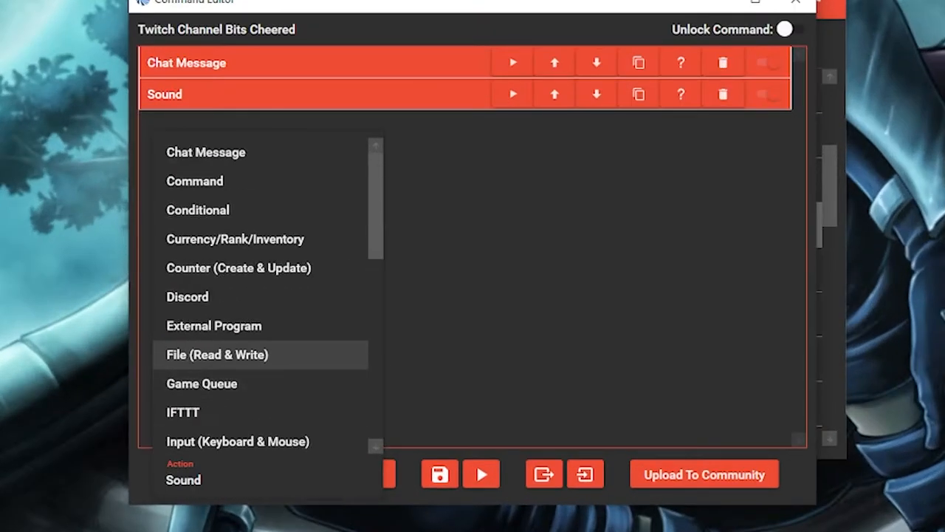
{"action": "scroll", "coordinate": [259, 355], "scroll_direction": "down", "scroll_amount": 2}
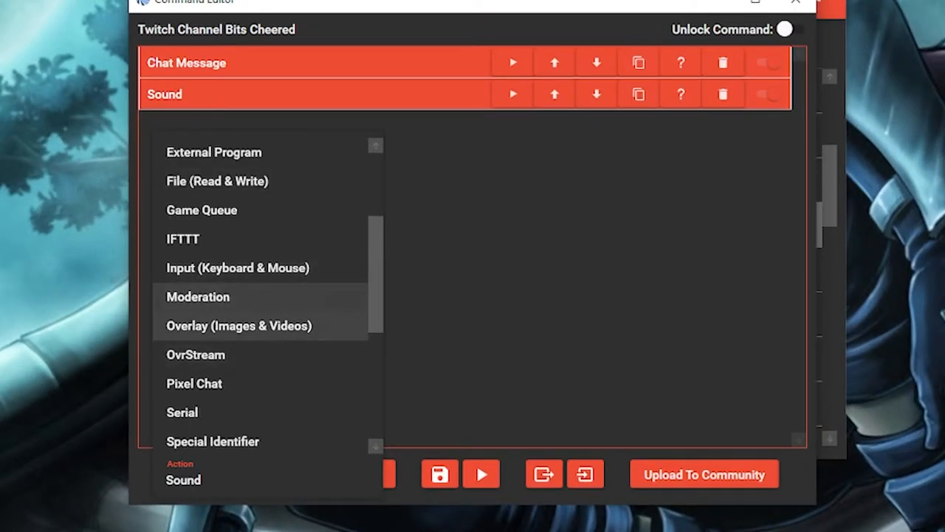
{"action": "left_click", "coordinate": [239, 326]}
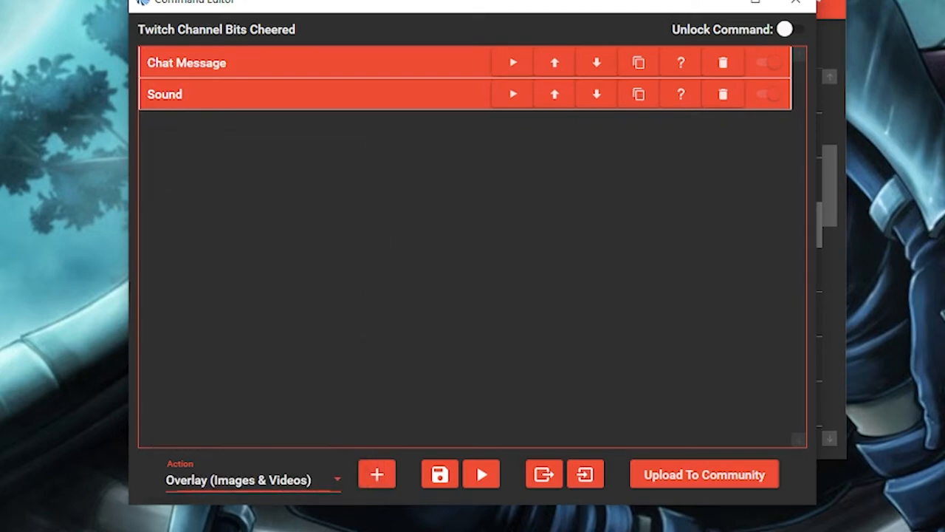
{"action": "left_click", "coordinate": [378, 474]}
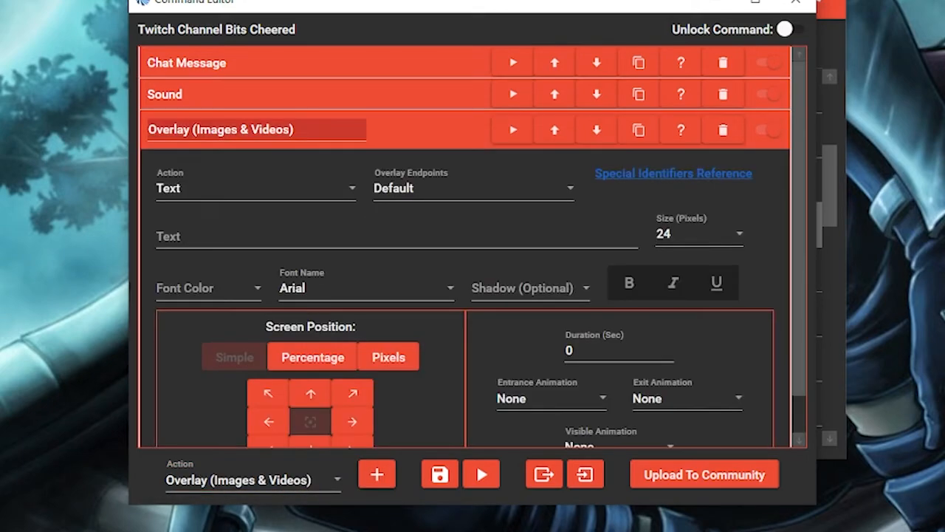
{"action": "scroll", "coordinate": [369, 247], "scroll_direction": "down", "scroll_amount": 2}
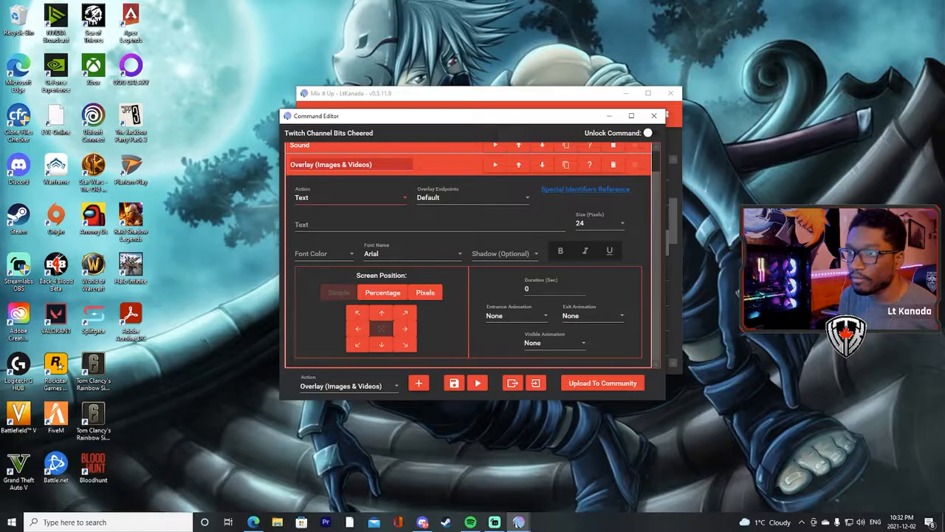
{"action": "left_click", "coordinate": [256, 144]}
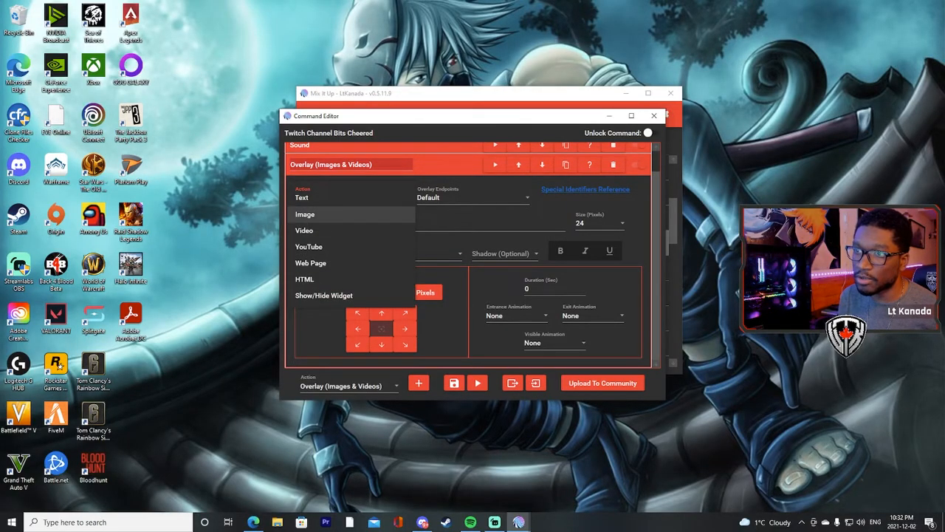
{"action": "left_click", "coordinate": [305, 214]}
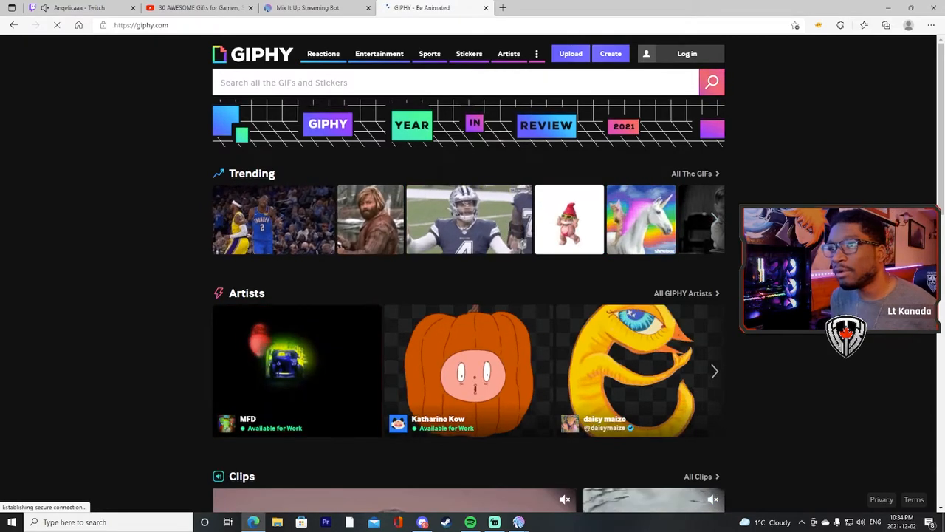
Find the Shop Titans falling-diamonds sticker on GIPHY among the "diamonds" stickers and copy its image link.
{"action": "scroll", "coordinate": [469, 295], "scroll_direction": "down", "scroll_amount": 3}
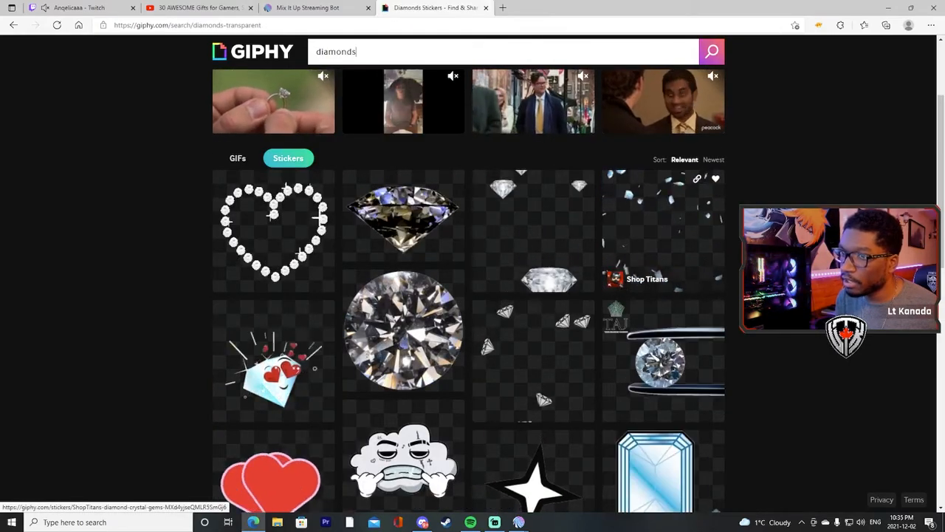
{"action": "left_click", "coordinate": [663, 225]}
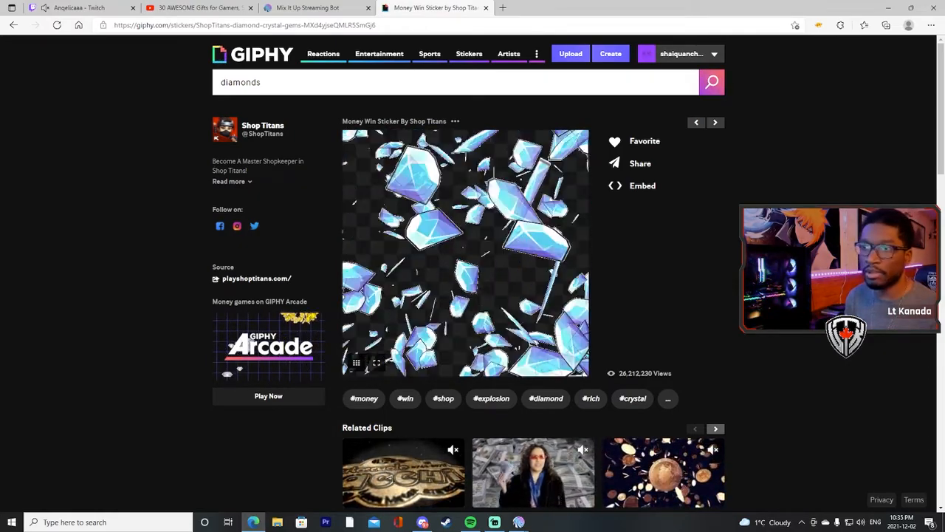
{"action": "right_click", "coordinate": [453, 243]}
{"action": "left_click", "coordinate": [497, 298]}
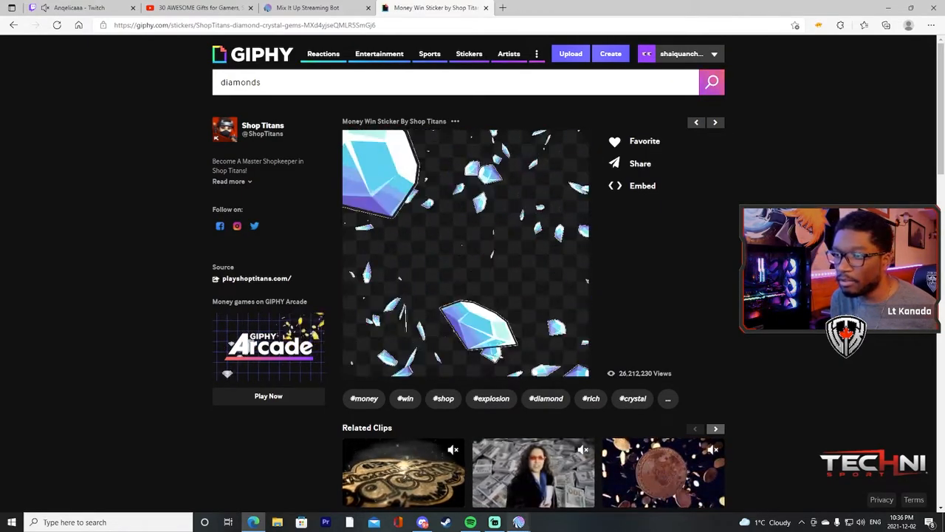
Paste the GIPHY link as the overlay's image URL in Mix It Up, with a 5-second duration, and save the command.
{"action": "left_click", "coordinate": [518, 522]}
{"action": "left_click", "coordinate": [560, 480]}
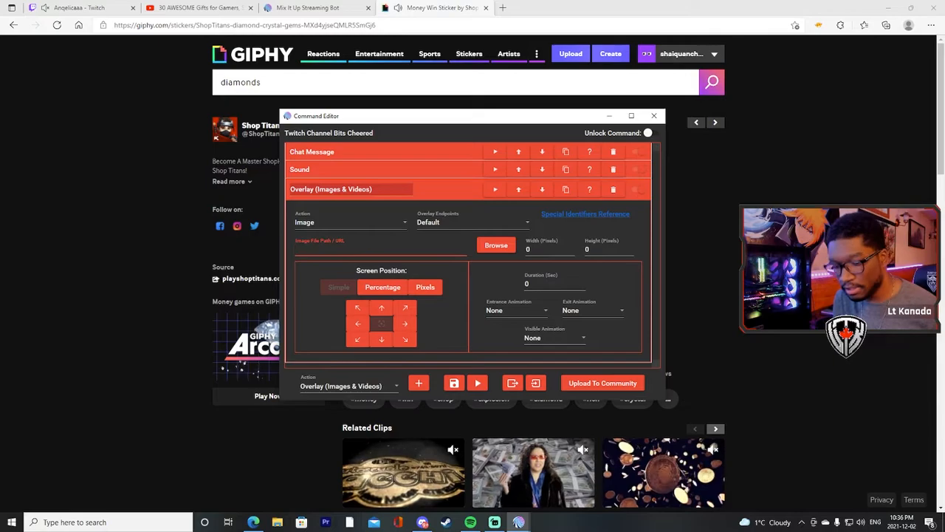
{"action": "key", "text": "ctrl+v"}
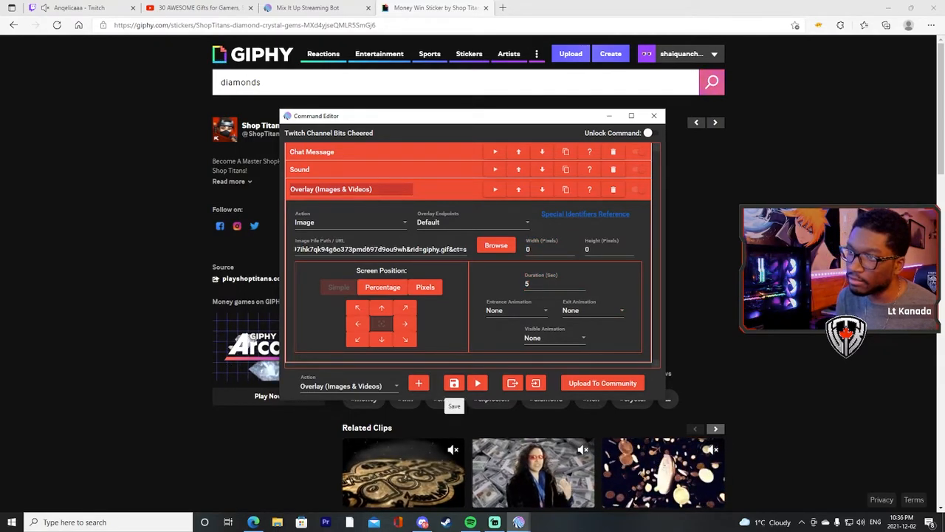
{"action": "left_click", "coordinate": [454, 382]}
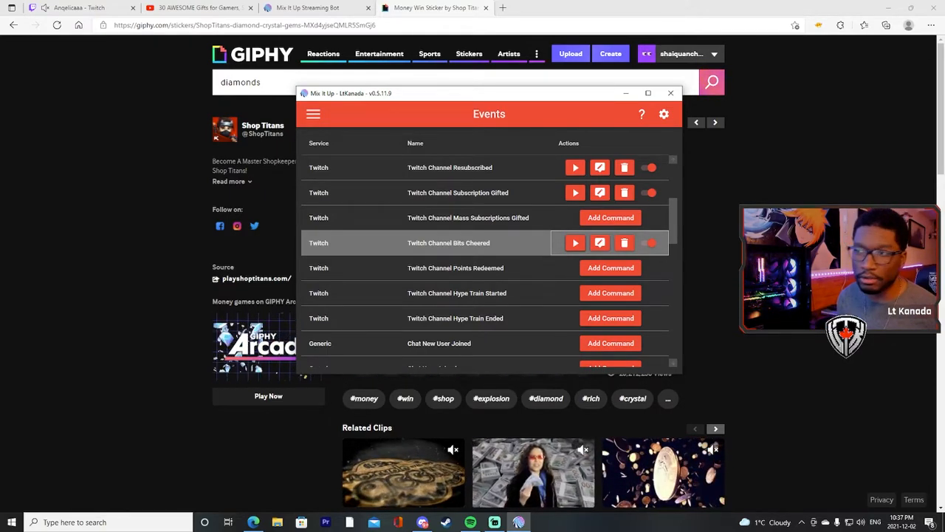
Switch to Streamlabs Desktop.
{"action": "key", "text": "alt+Tab"}
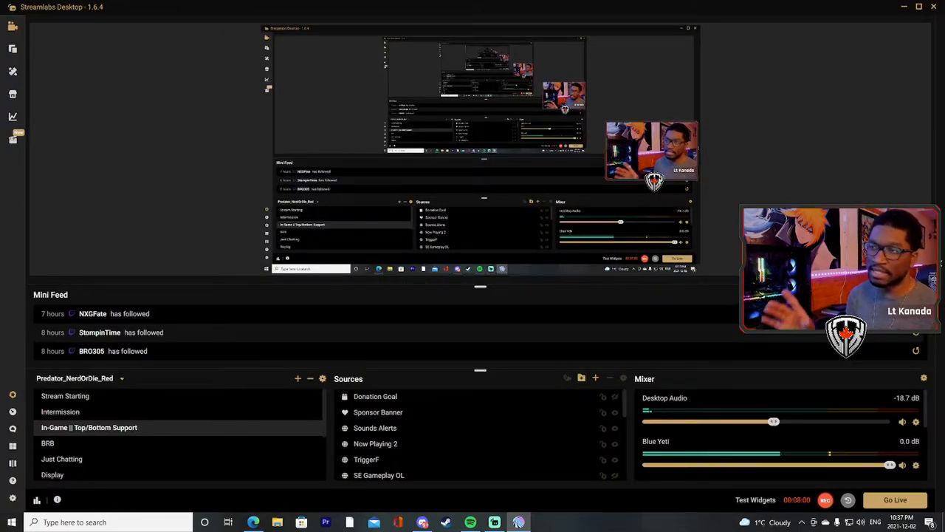